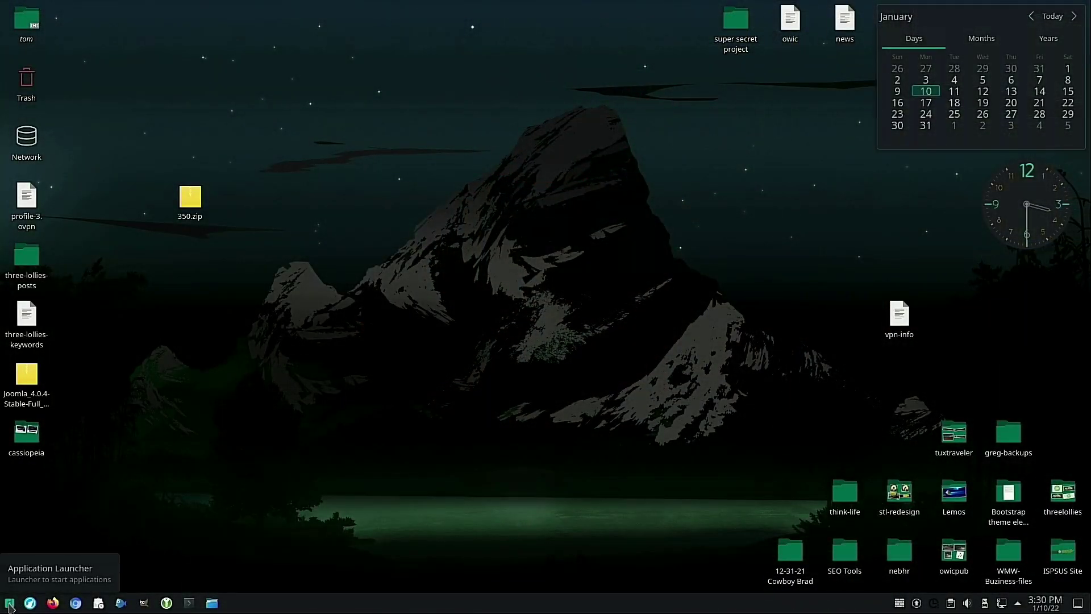
# - Search the Add/Remove Software catalogue for vnc, then close the software manager
pyautogui.click(10, 603)
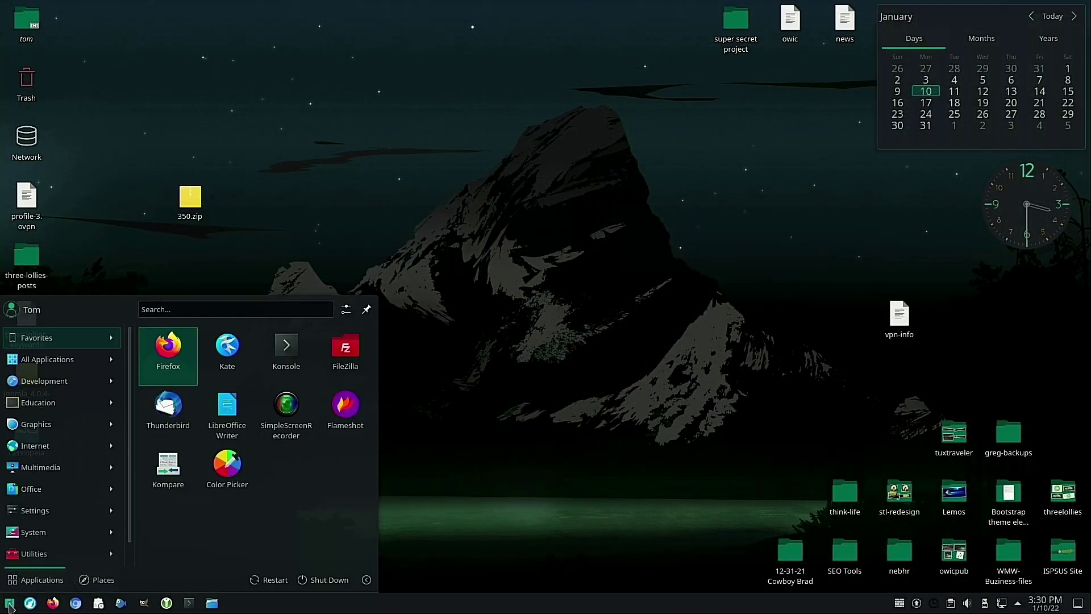
pyautogui.write('pam')
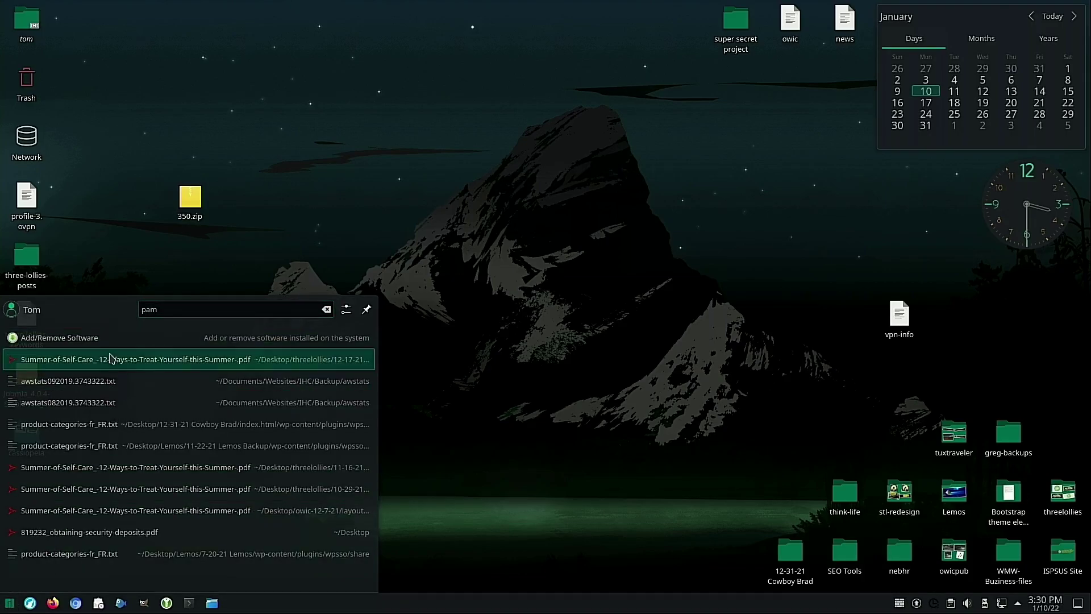
pyautogui.click(108, 339)
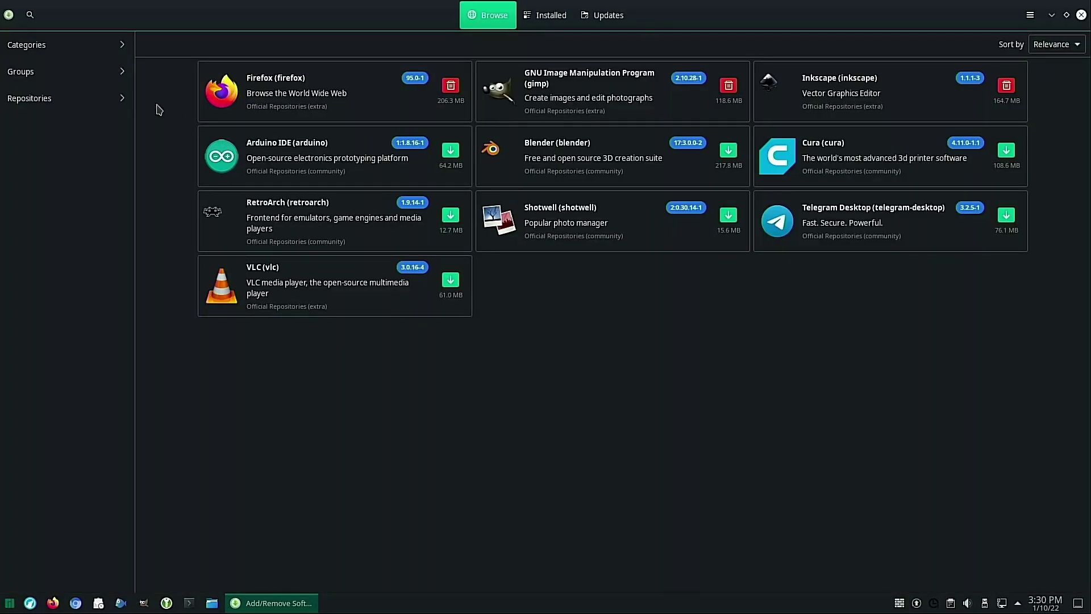
pyautogui.click(30, 14)
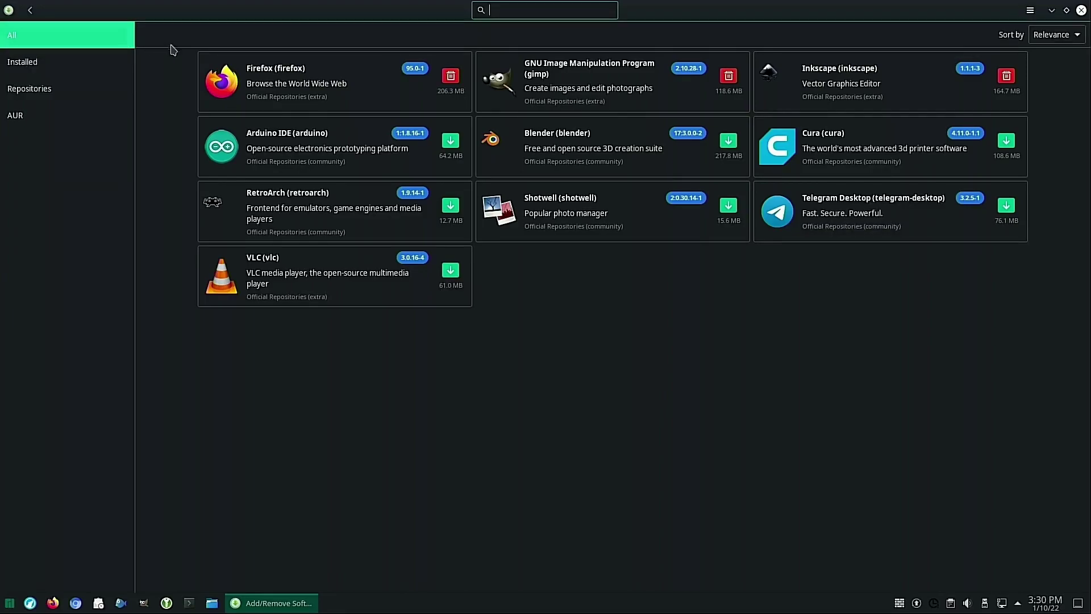
pyautogui.write('vnc')
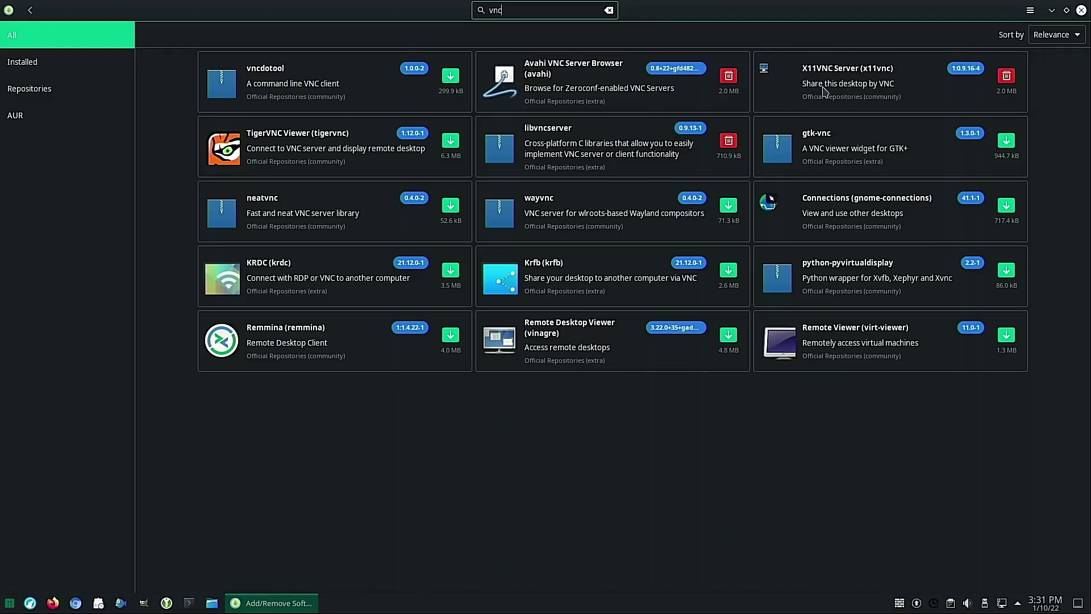
pyautogui.click(1081, 10)
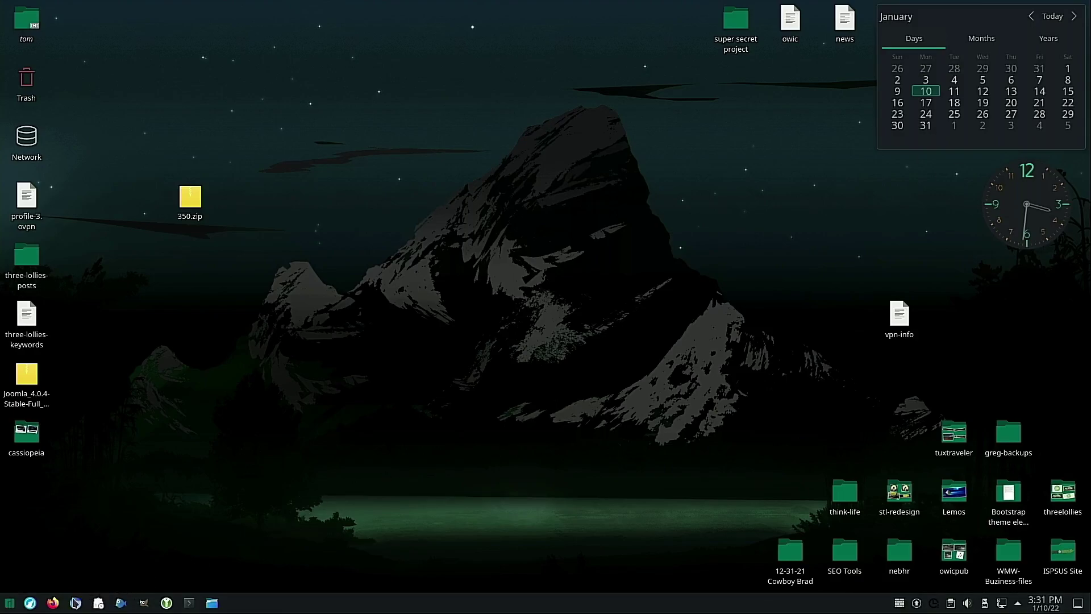
# - Launch Firewall as admin and scroll the home zone's Services list to vnc-server
pyautogui.click(11, 602)
pyautogui.write('fire')
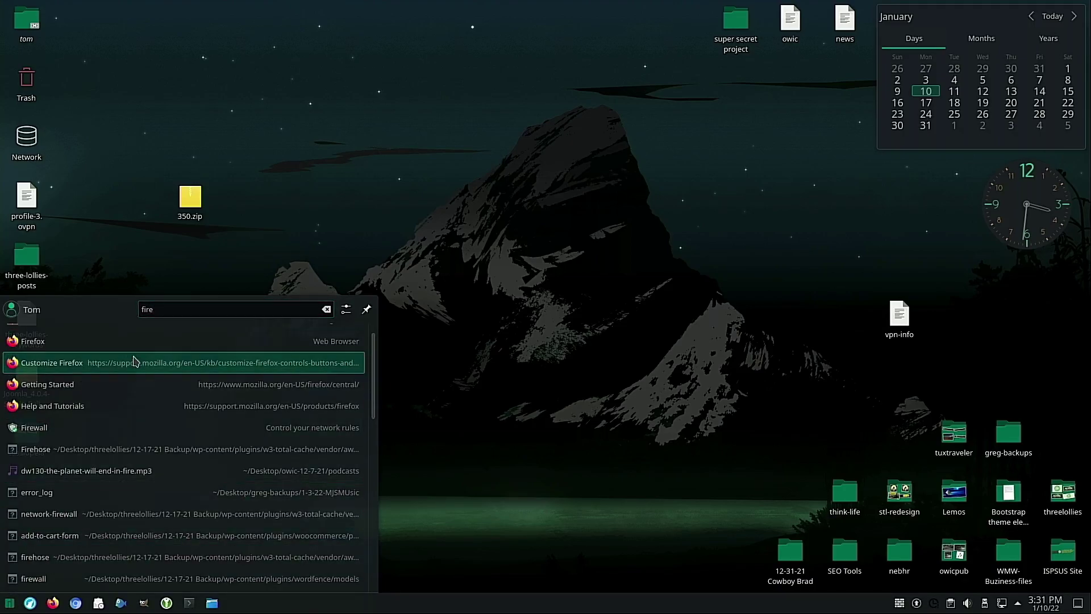
pyautogui.click(91, 343)
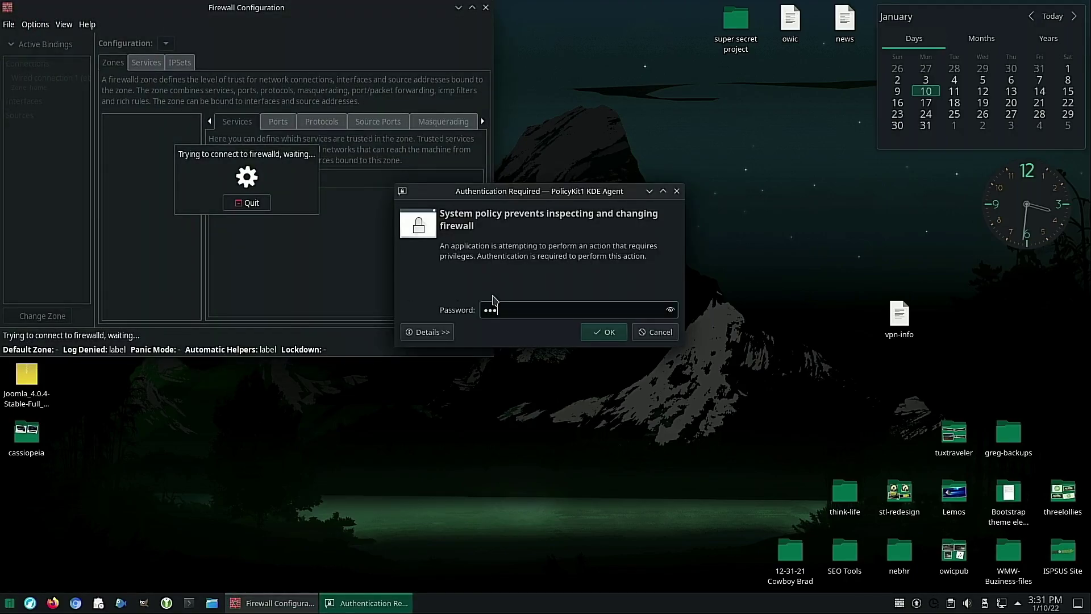
pyautogui.press('Return')
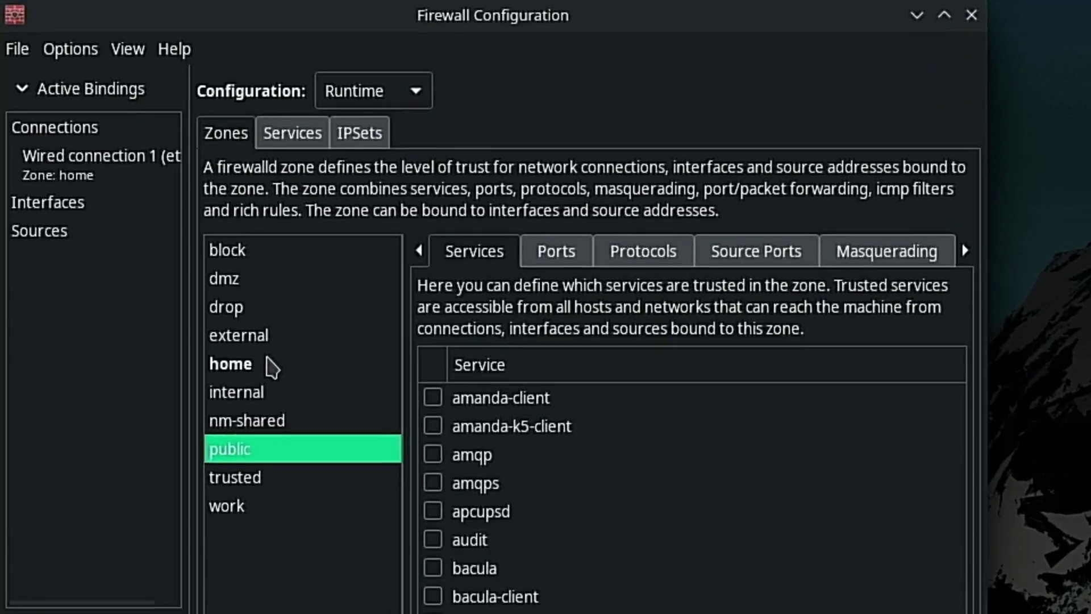
pyautogui.click(136, 182)
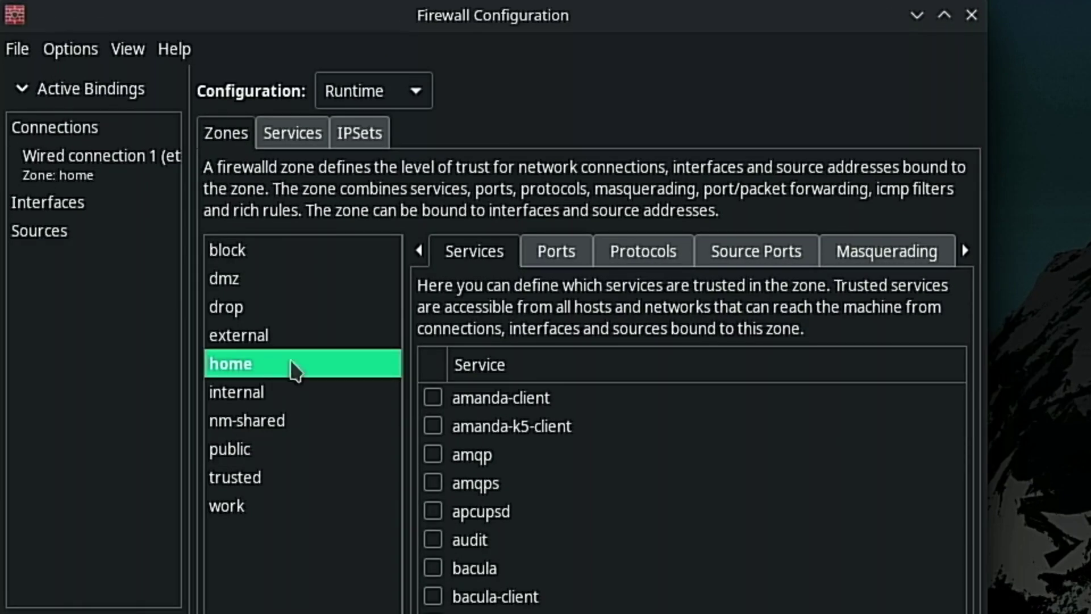
pyautogui.scroll(-2, 729, 455)
pyautogui.scroll(-6, 725, 454)
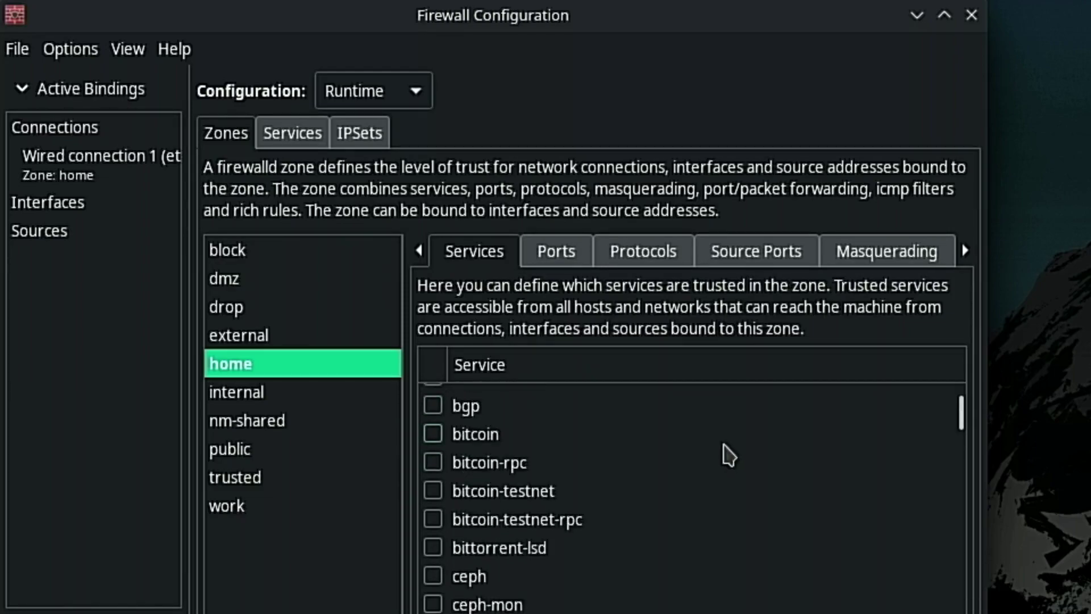
pyautogui.scroll(-15, 597, 514)
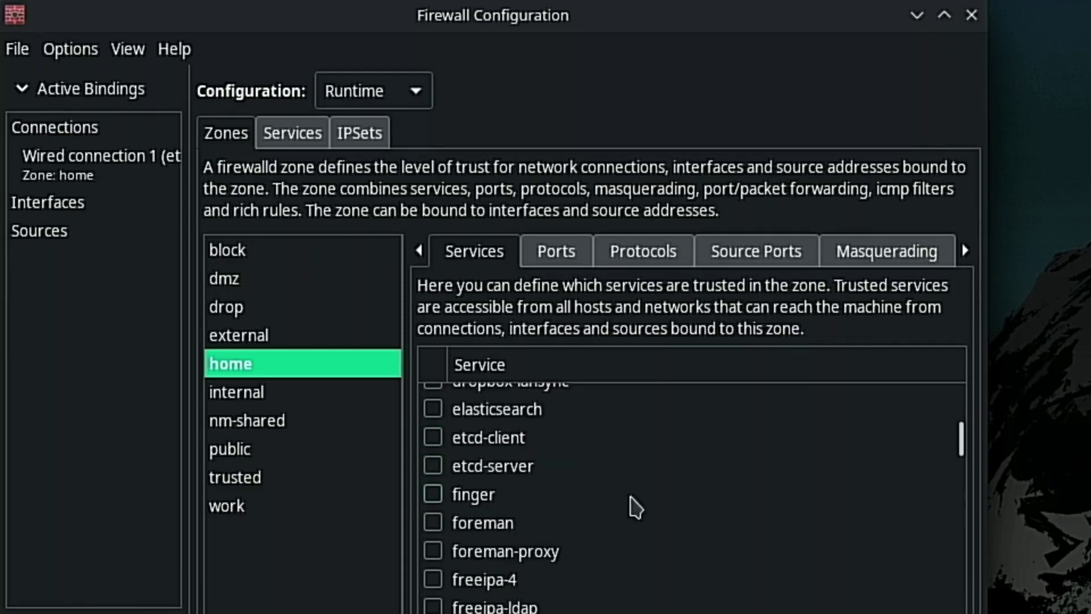
pyautogui.scroll(-20, 638, 507)
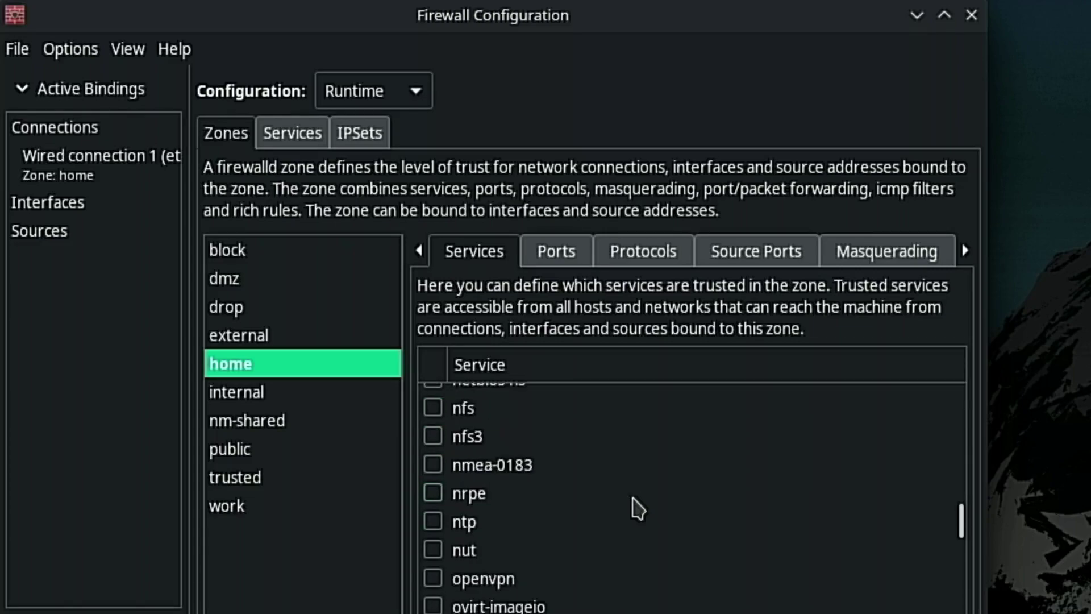
pyautogui.scroll(2, 629, 514)
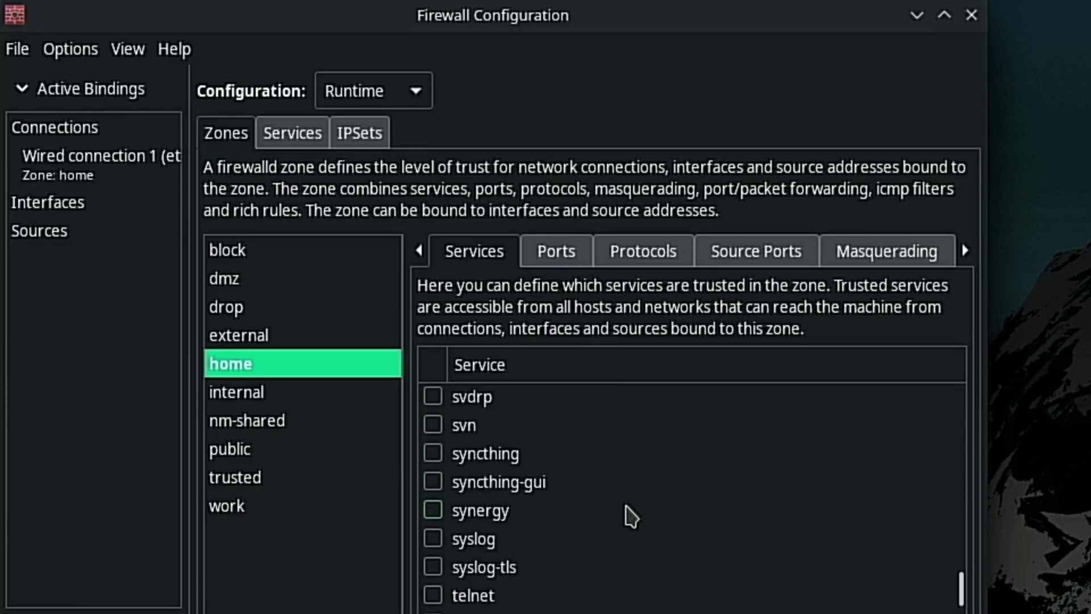
pyautogui.scroll(-6, 621, 512)
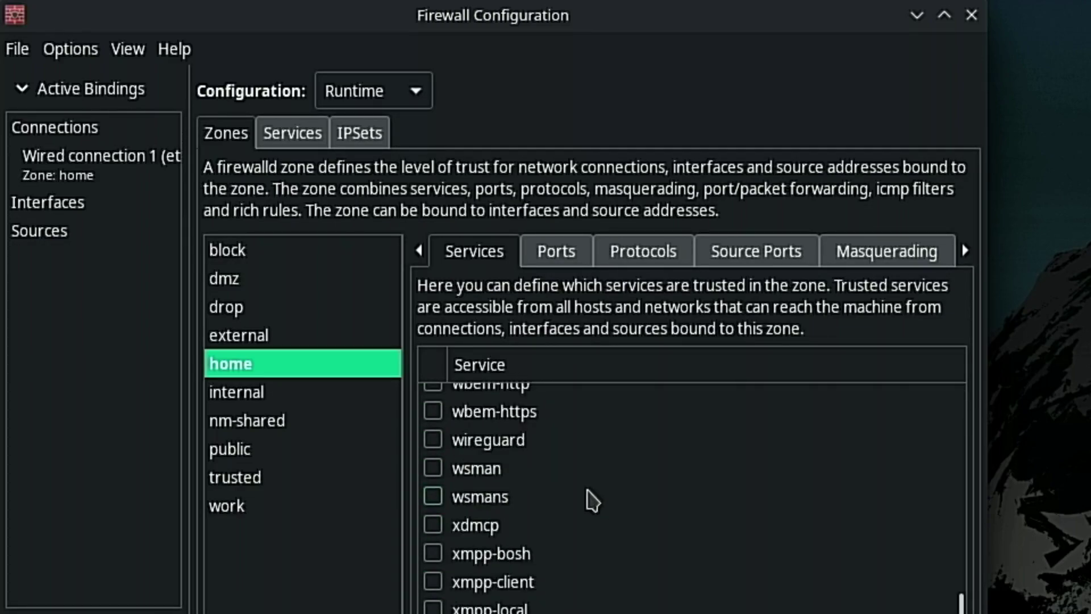
pyautogui.scroll(1, 589, 499)
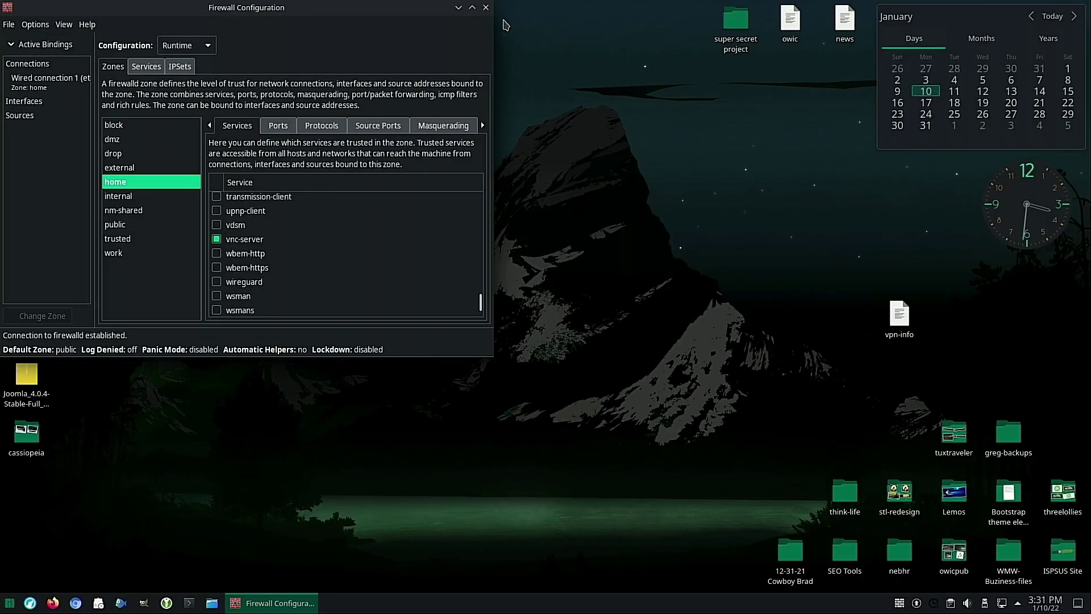
# - Close the firewall window and start X11VNC Server on listening port 5900
pyautogui.click(486, 7)
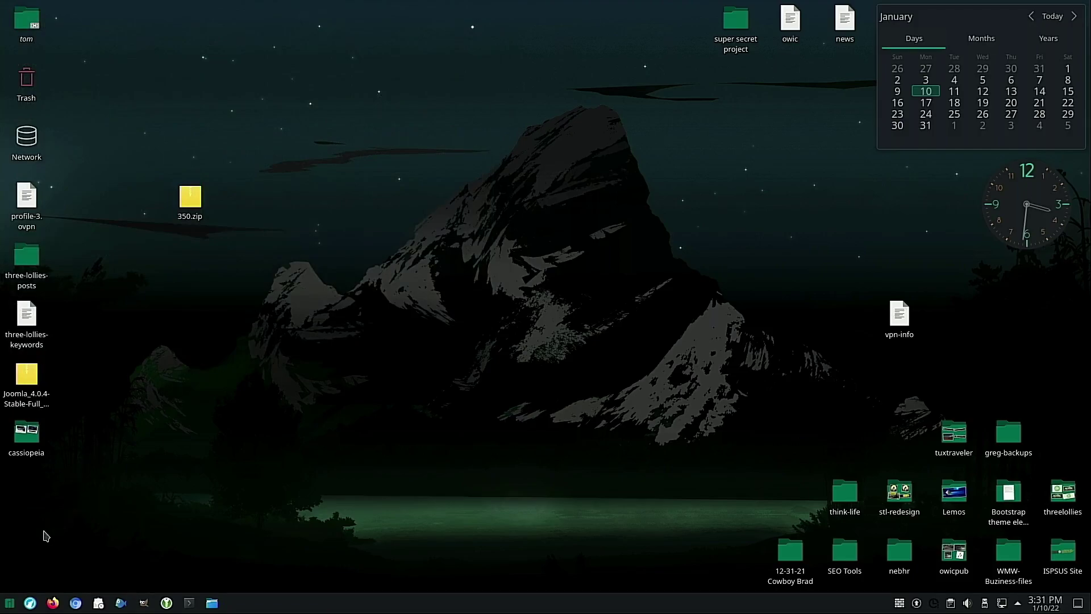
pyautogui.click(10, 603)
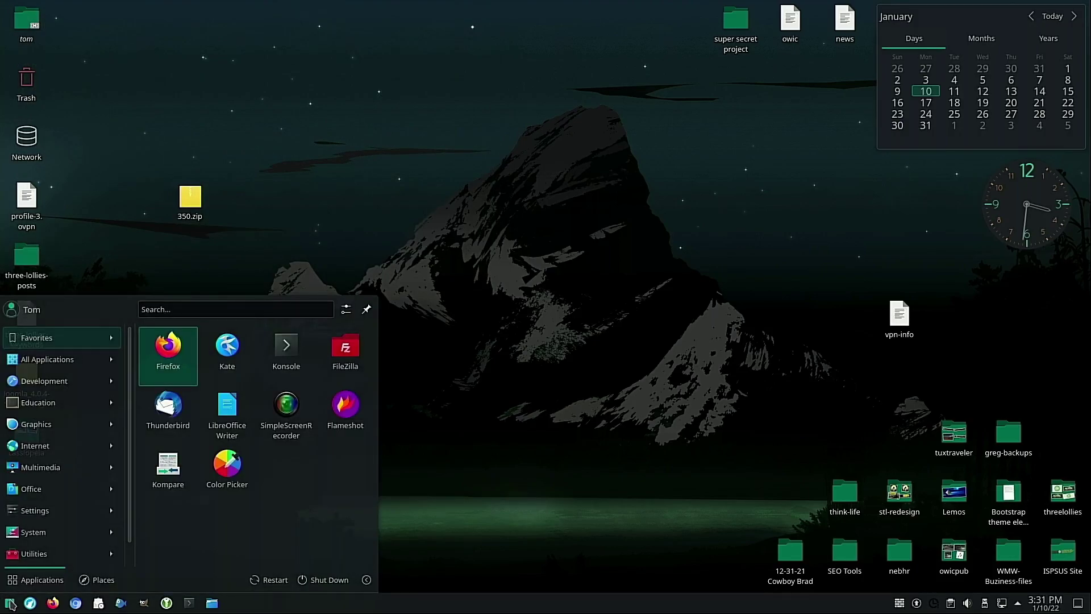
pyautogui.write('vnc')
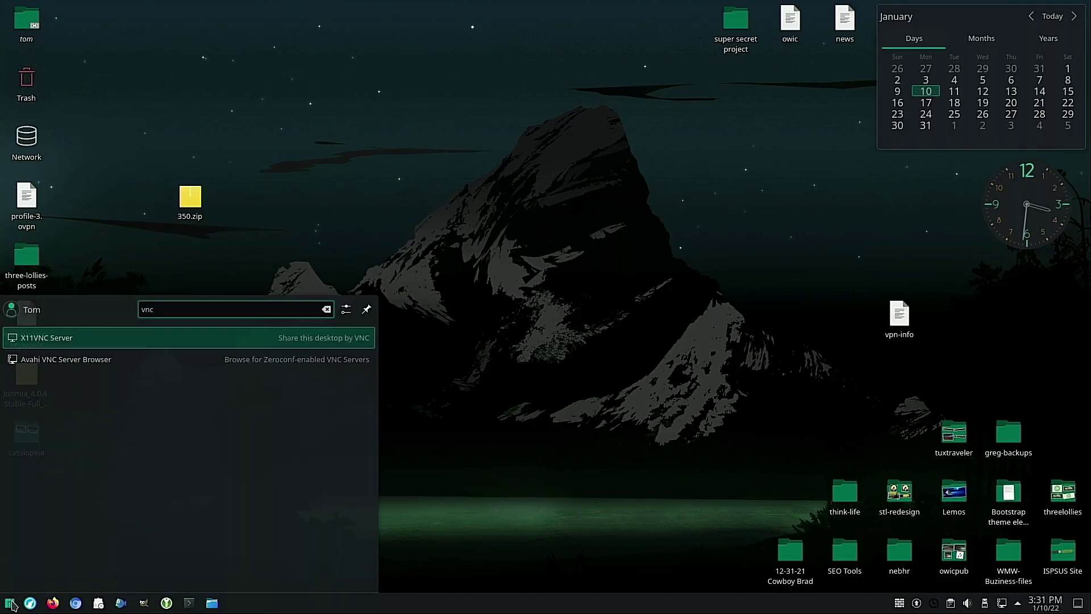
pyautogui.click(64, 344)
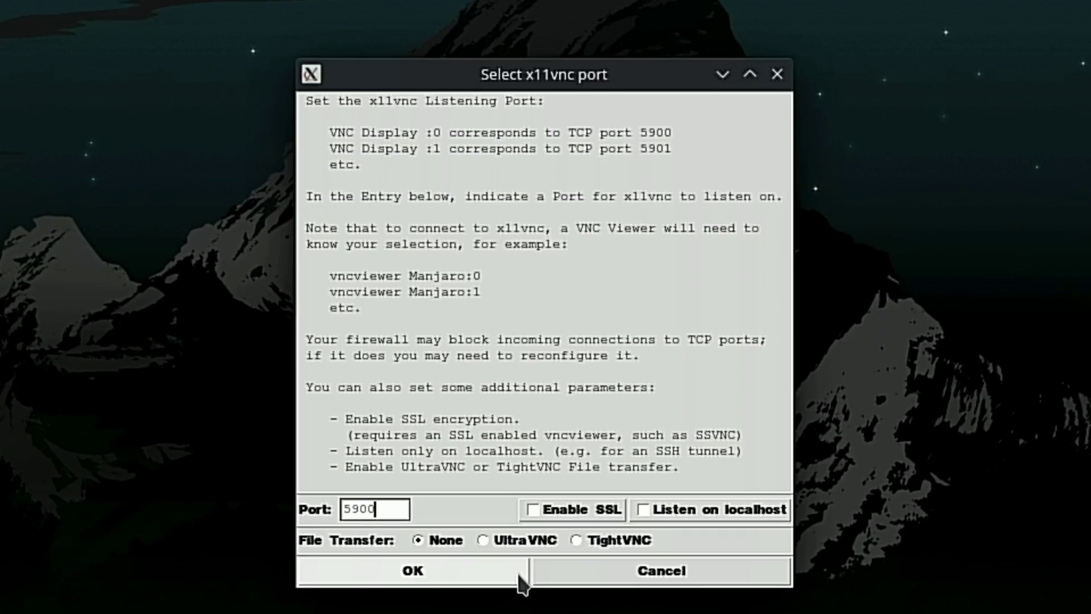
pyautogui.press('BackSpace')
pyautogui.press('BackSpace')
pyautogui.press('BackSpace')
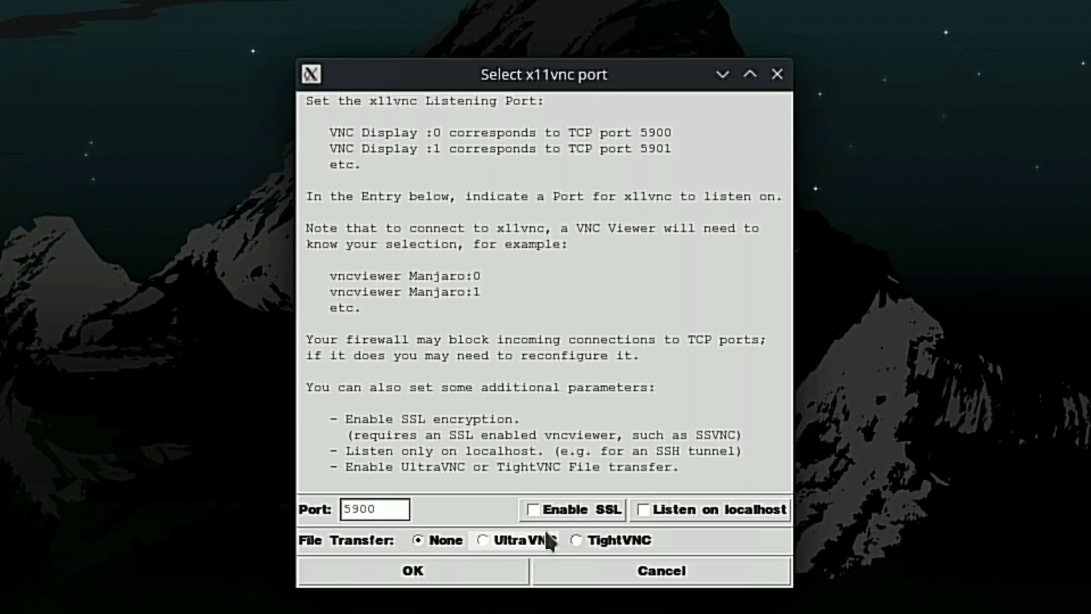
pyautogui.click(500, 577)
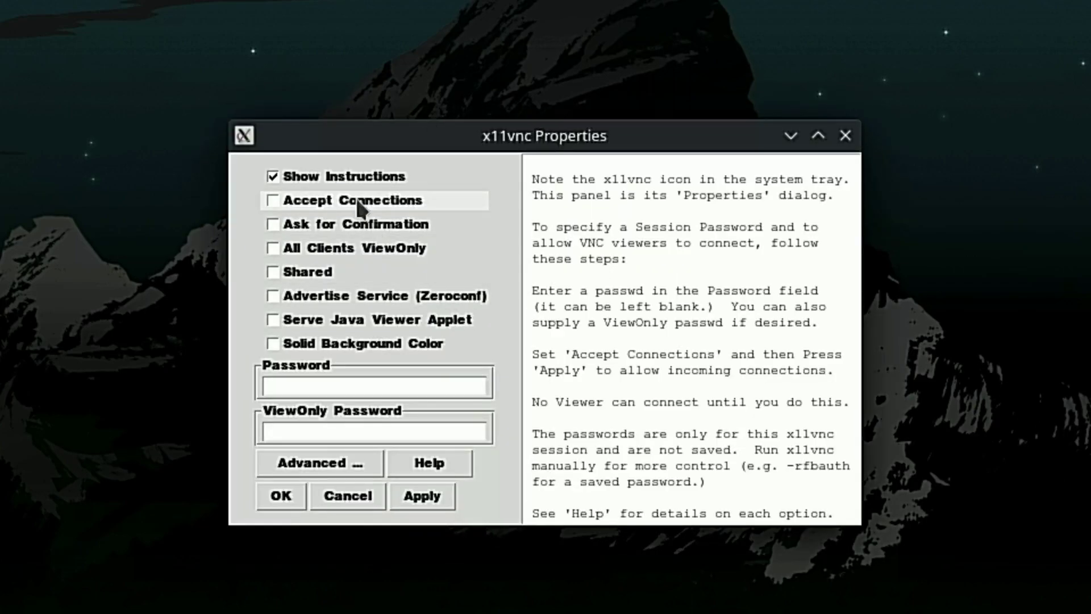
# - Tick Accept Connections, enter a session password and confirm with OK
pyautogui.click(324, 388)
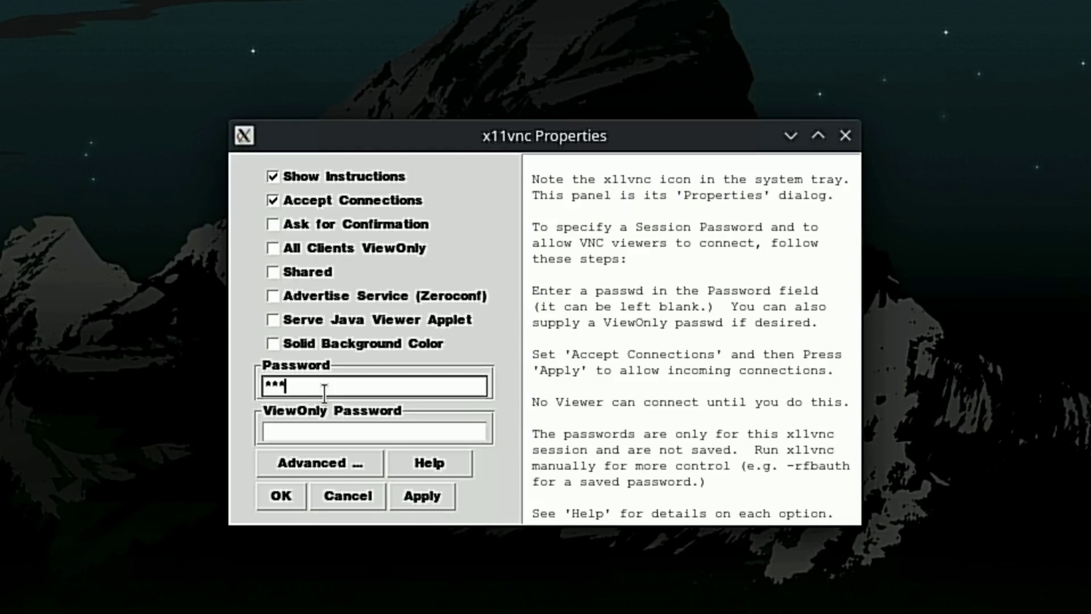
pyautogui.click(294, 497)
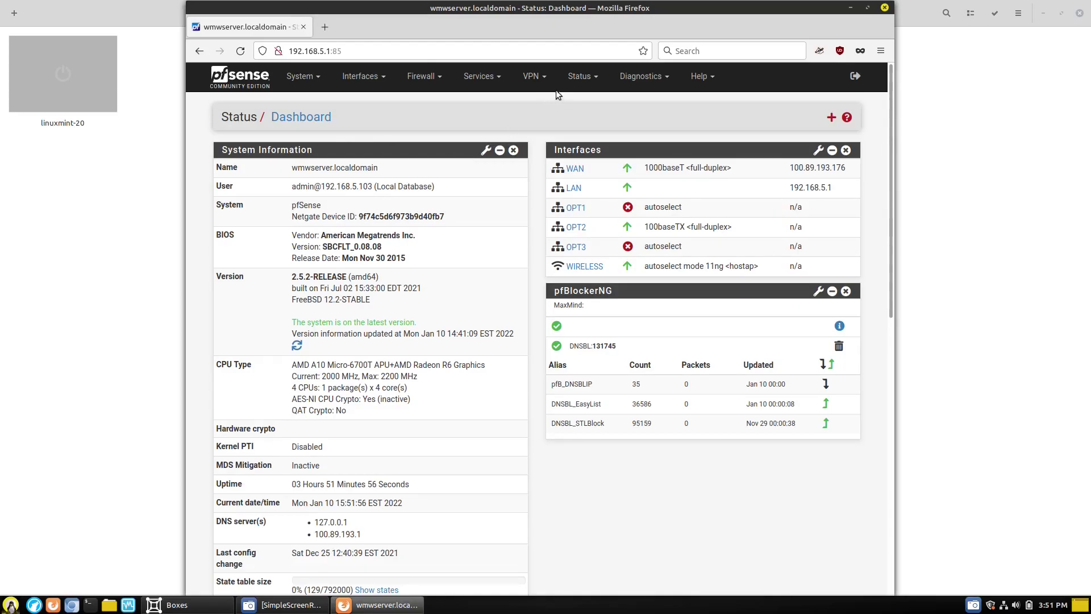
# - Check Status > DHCP Leases for Manjaro's 192.168.5.58 lease, then close Firefox
pyautogui.click(576, 83)
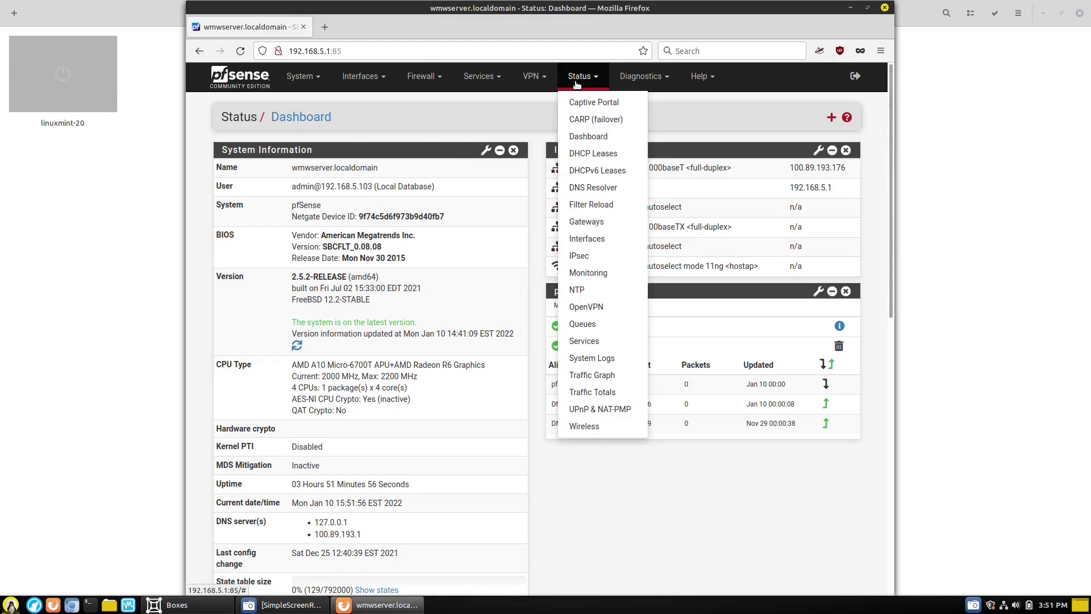
pyautogui.click(594, 153)
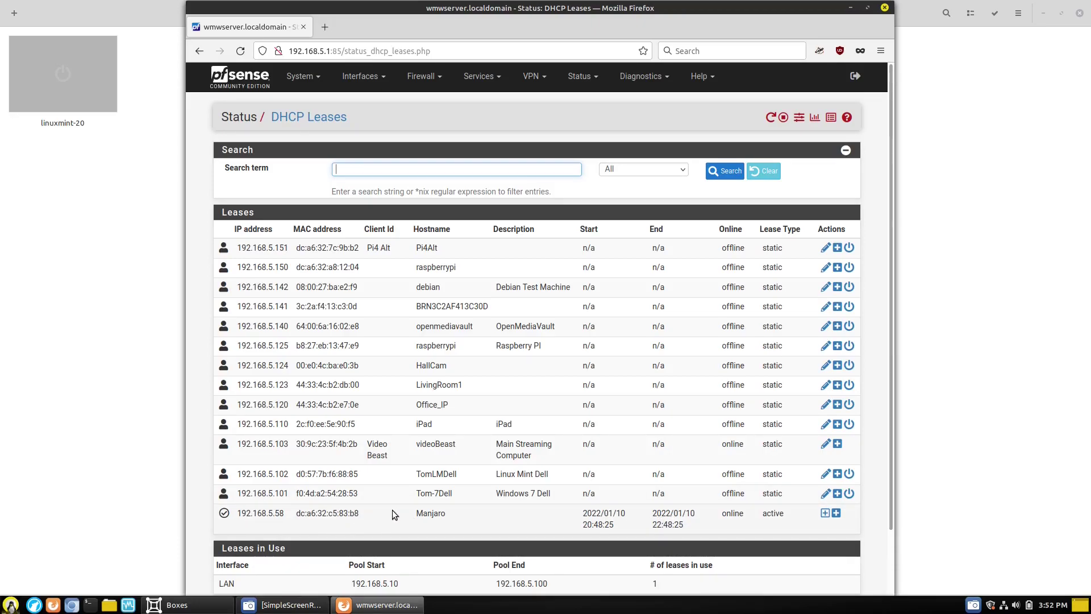
pyautogui.click(884, 8)
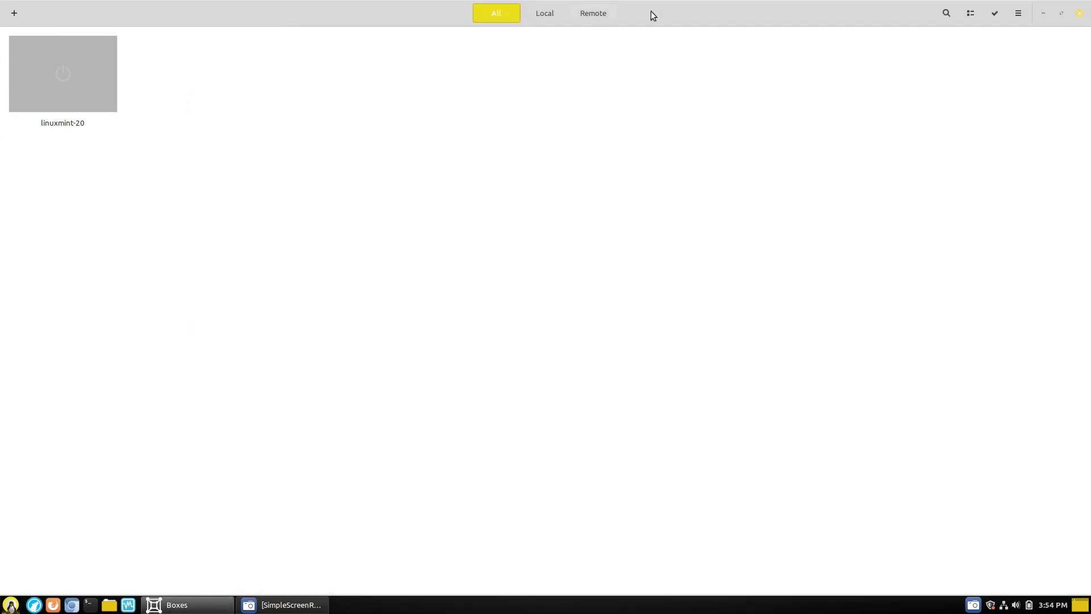
# - Add a remote-computer box for vnc://192.168.5.58:5900 and authenticate with the session password
pyautogui.click(15, 14)
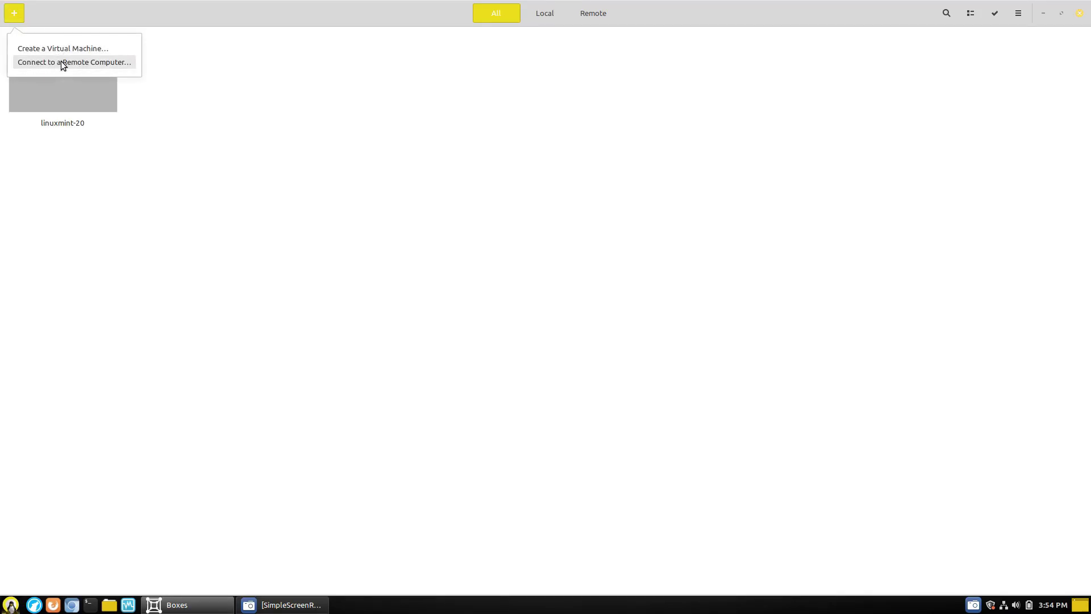
pyautogui.click(61, 61)
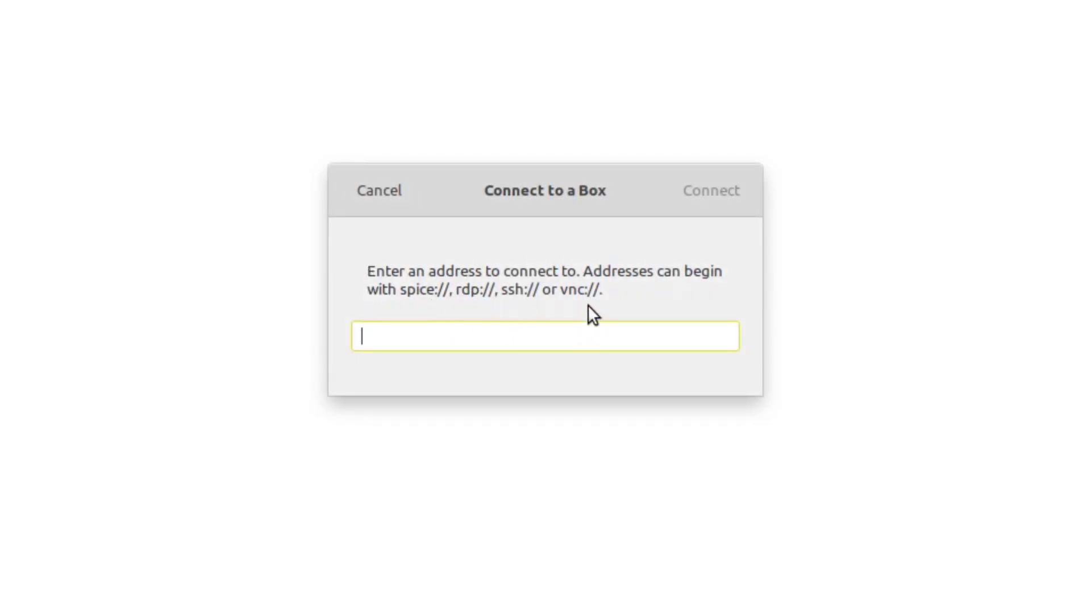
pyautogui.write('vnc://')
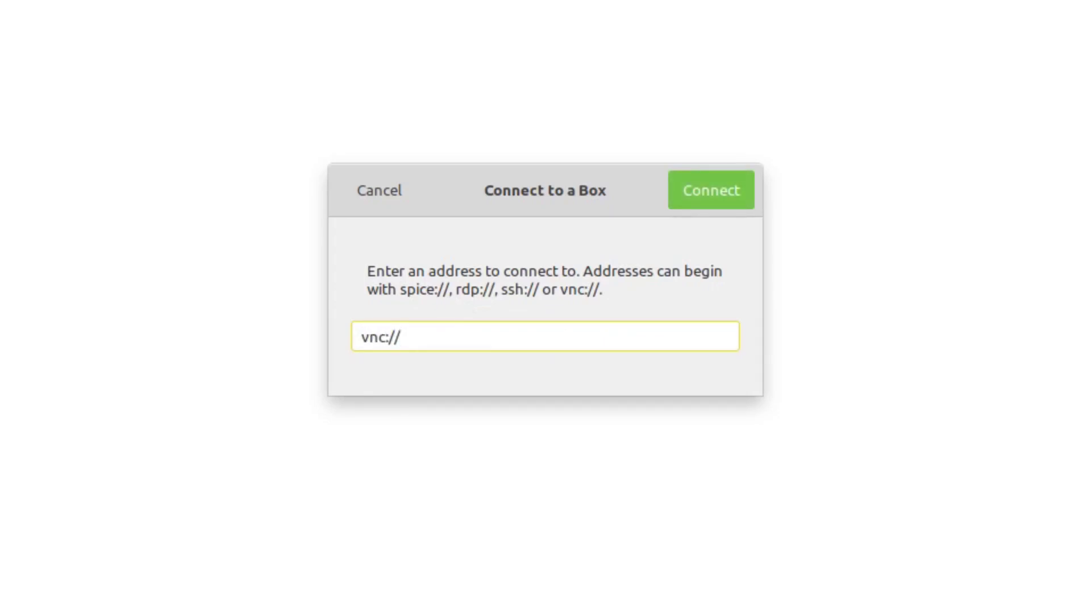
pyautogui.write('192.168.5.58')
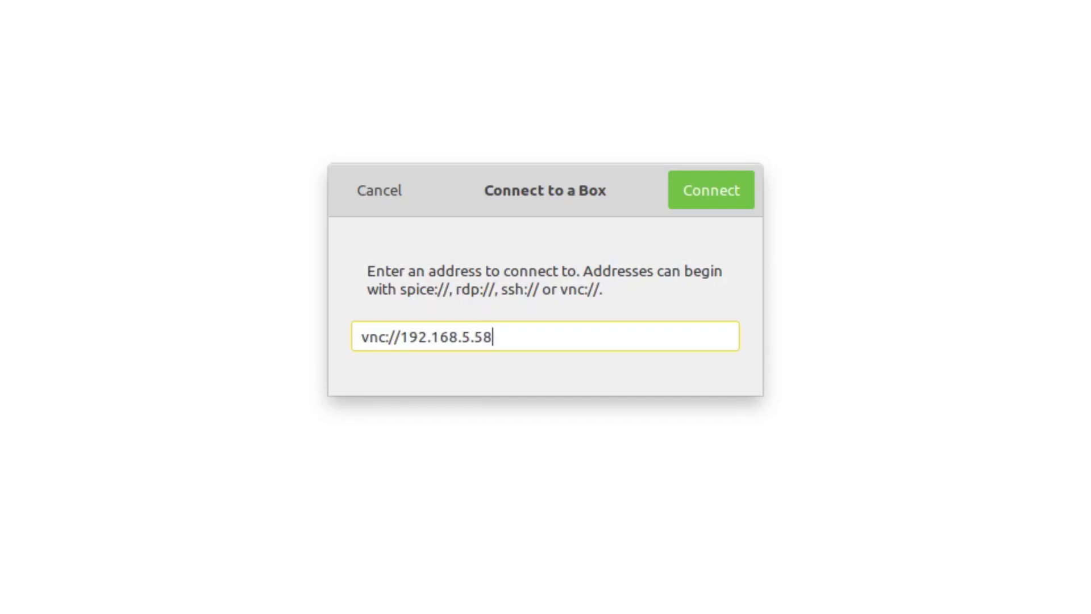
pyautogui.write(':')
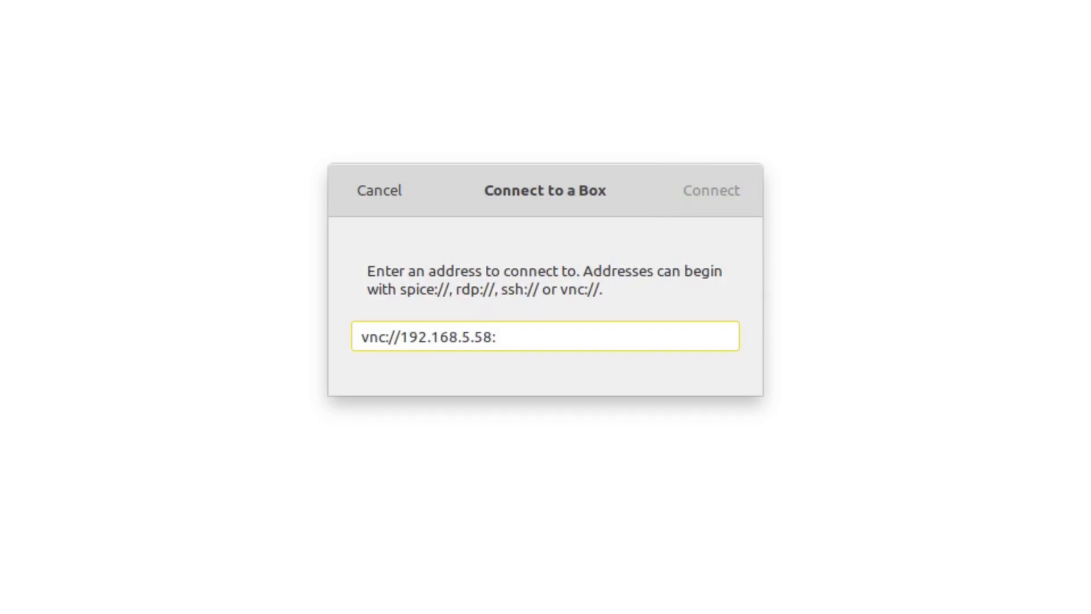
pyautogui.write('5900')
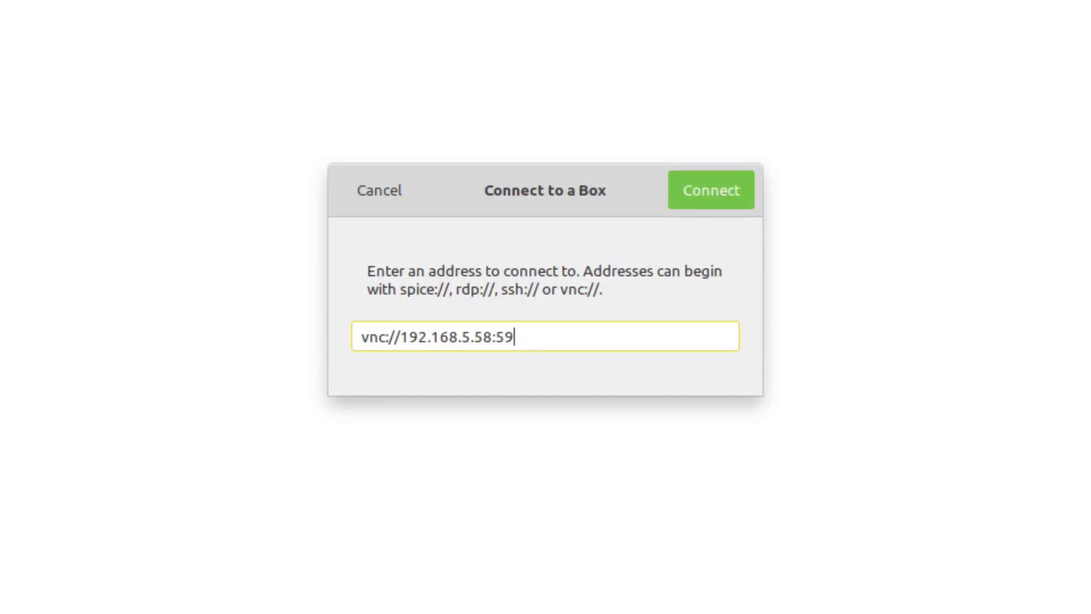
pyautogui.click(711, 193)
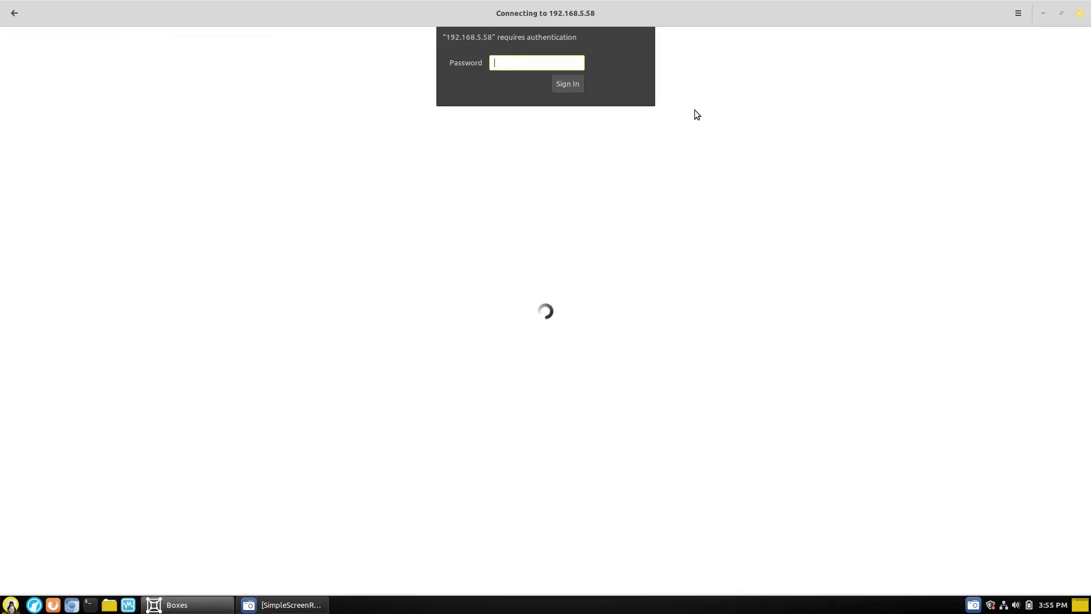
pyautogui.write('•••')
pyautogui.press('Return')
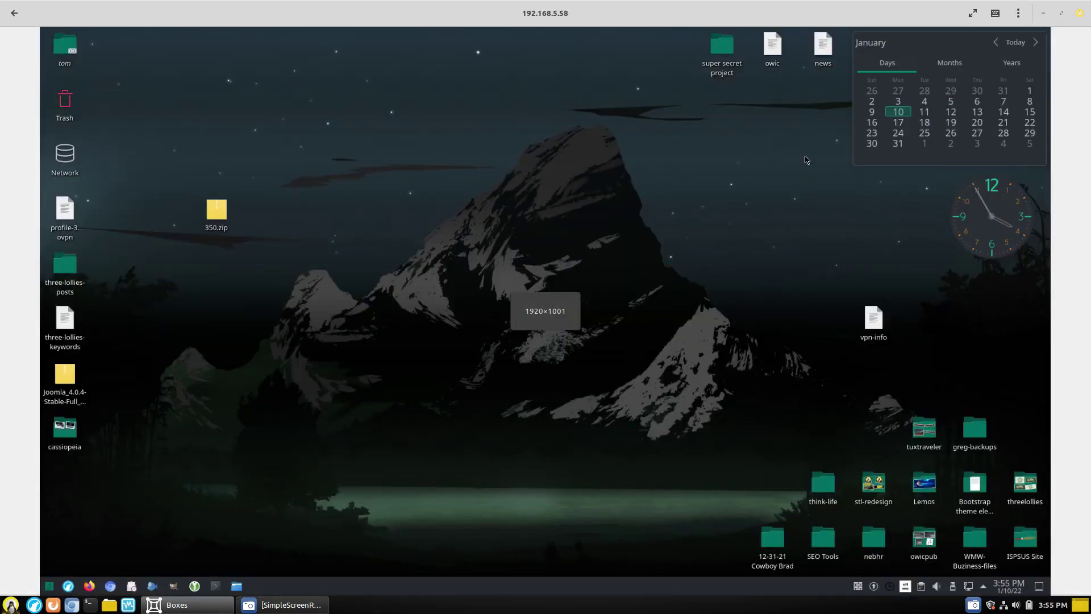
# - Switch the Boxes view of the remote Manjaro desktop to fullscreen
pyautogui.click(973, 14)
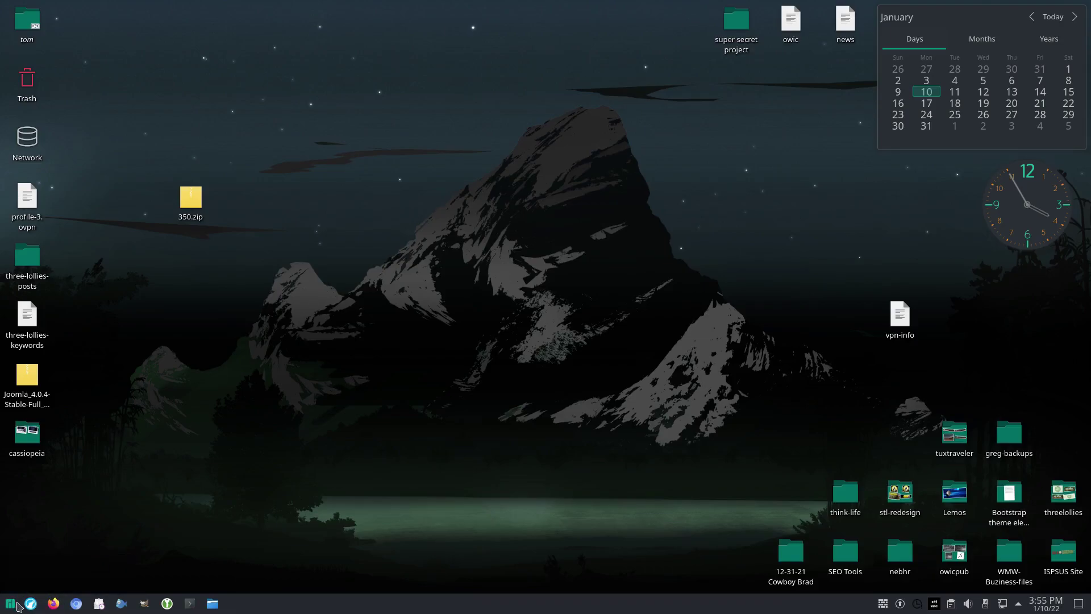
# - Launch Firefox on the remote desktop and search the web for 'something'
pyautogui.click(53, 604)
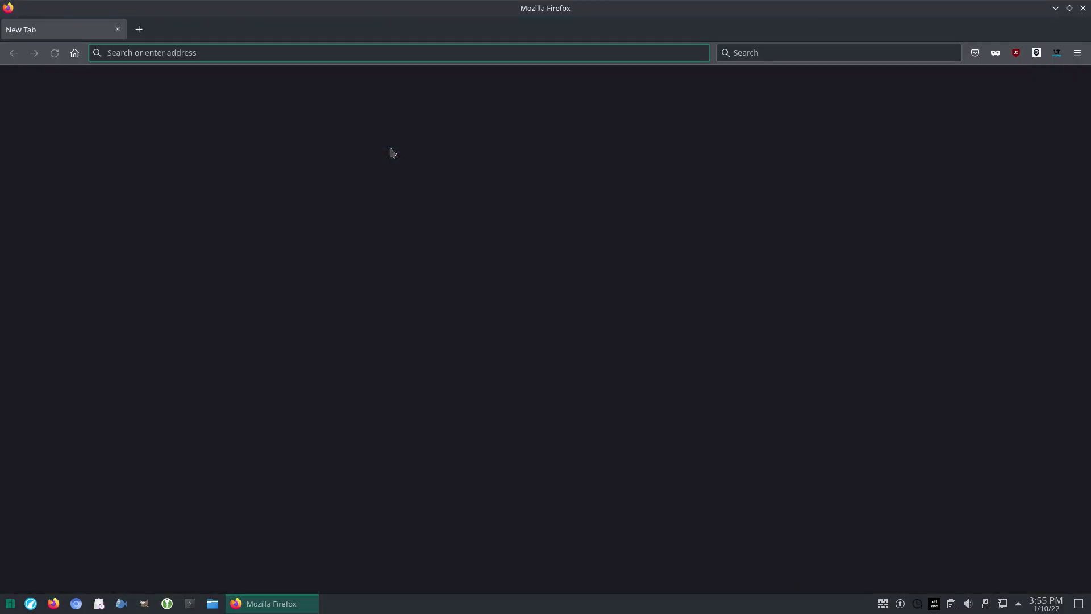
pyautogui.write('something')
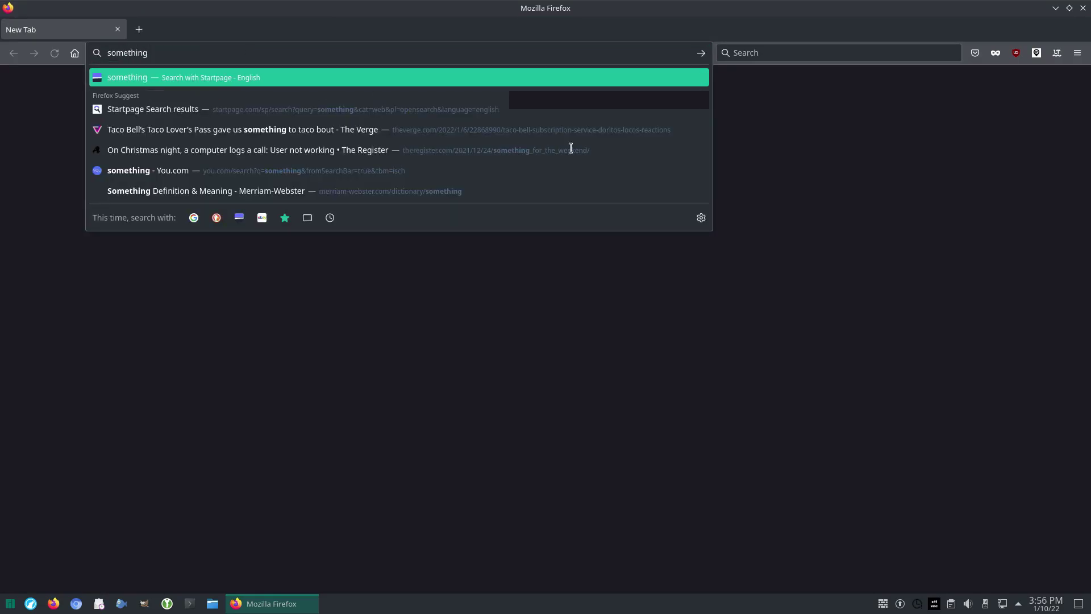
pyautogui.press('Return')
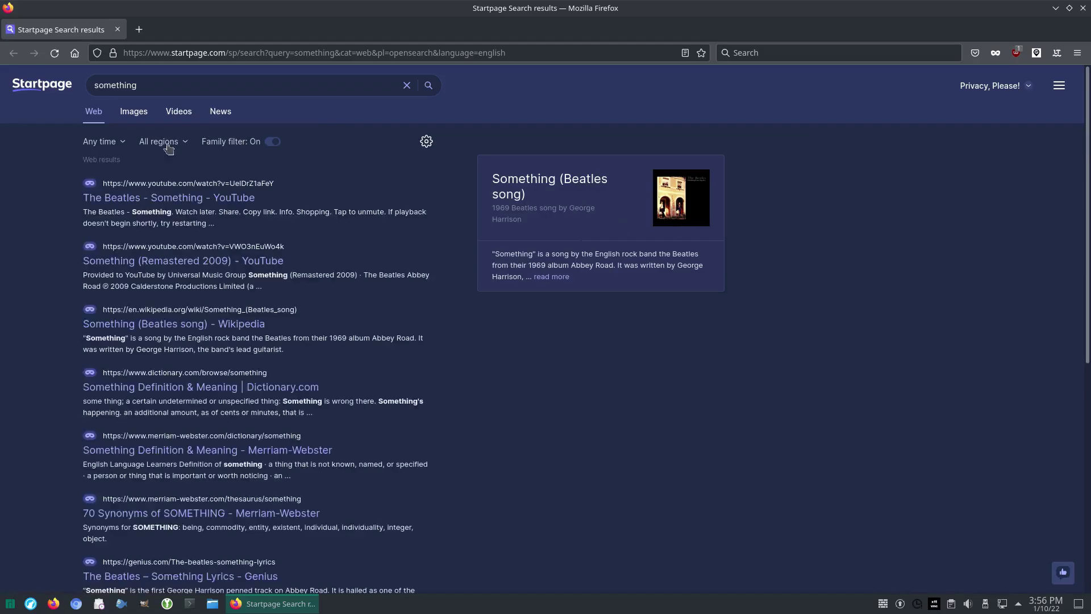
# - Browse the Graphics applications in the remote launcher, then close it
pyautogui.click(11, 603)
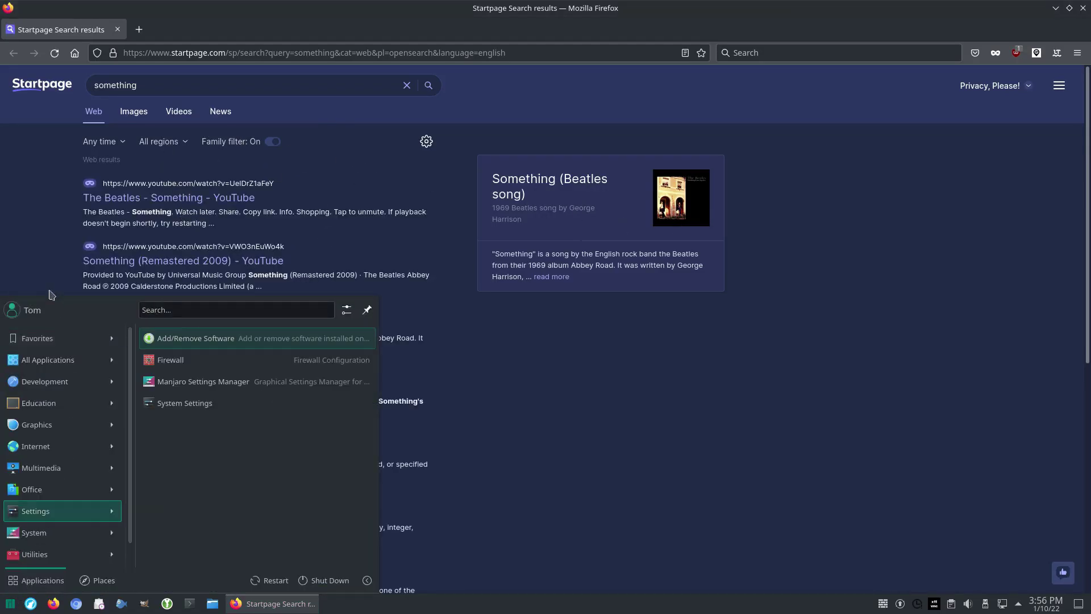
pyautogui.moveTo(57, 421)
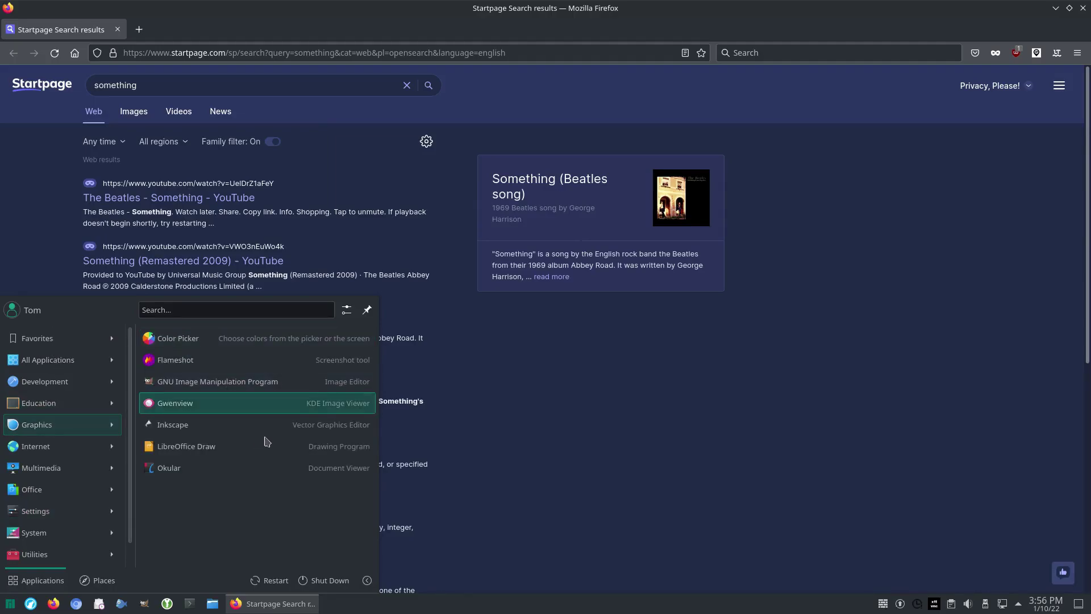
pyautogui.press('Up')
pyautogui.press('Up')
pyautogui.press('Up')
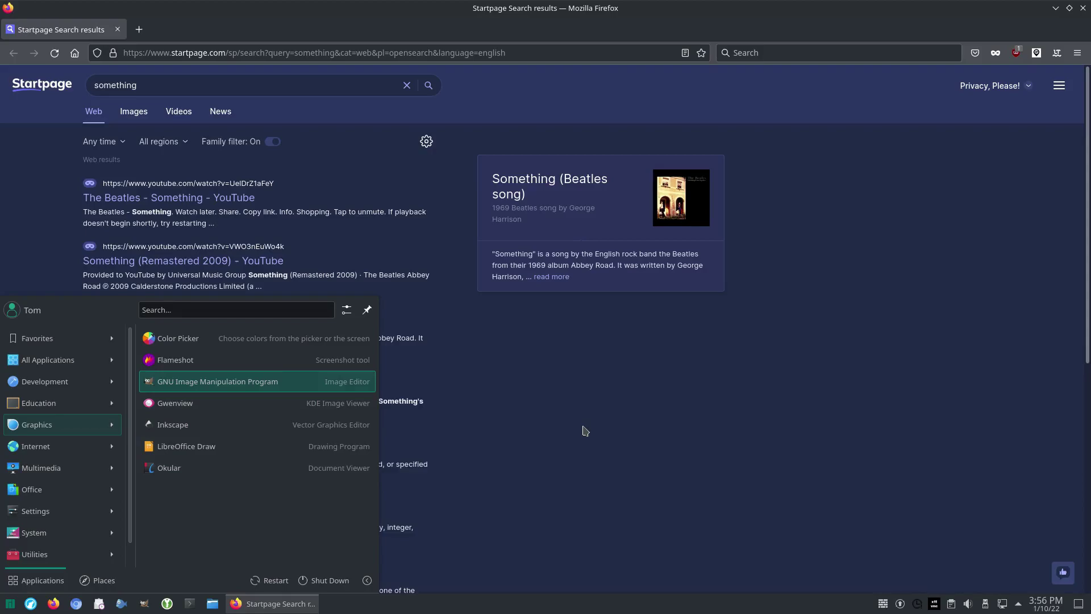
pyautogui.press('Return')
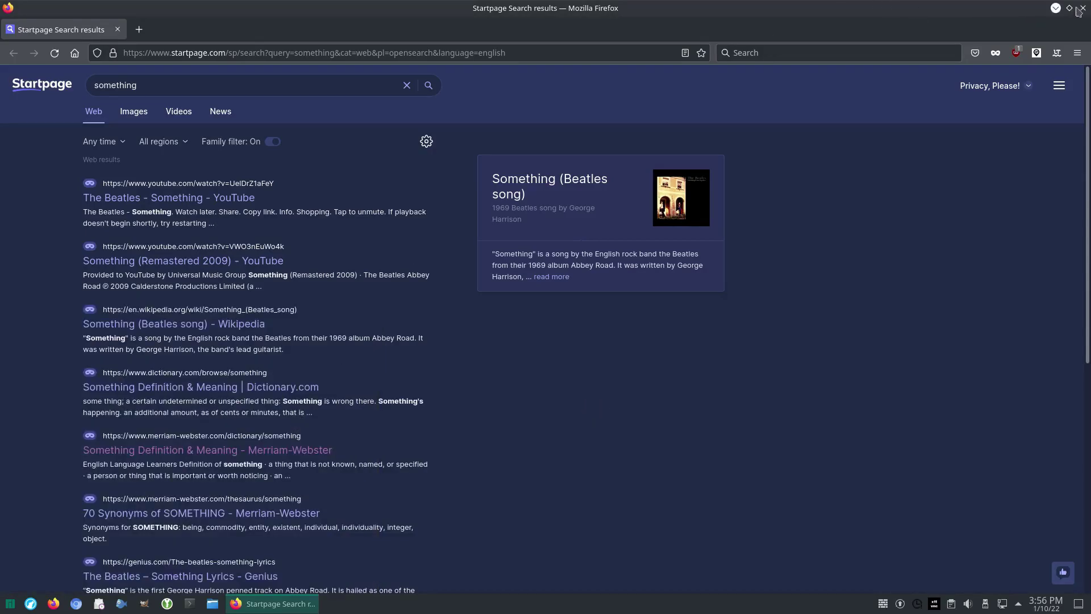